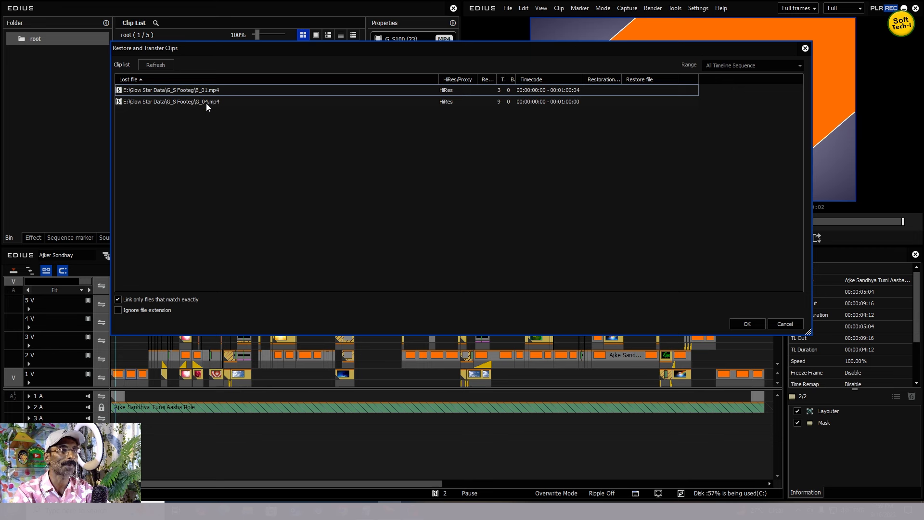
Open the restore-file browser for the lost clip B_01.mp4.
{"action": "left_click", "coordinate": [199, 92]}
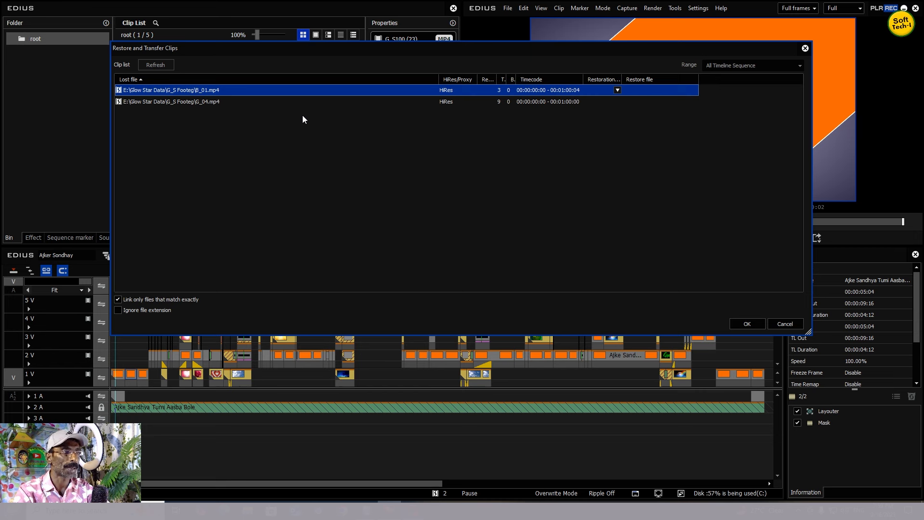
{"action": "left_click", "coordinate": [296, 132]}
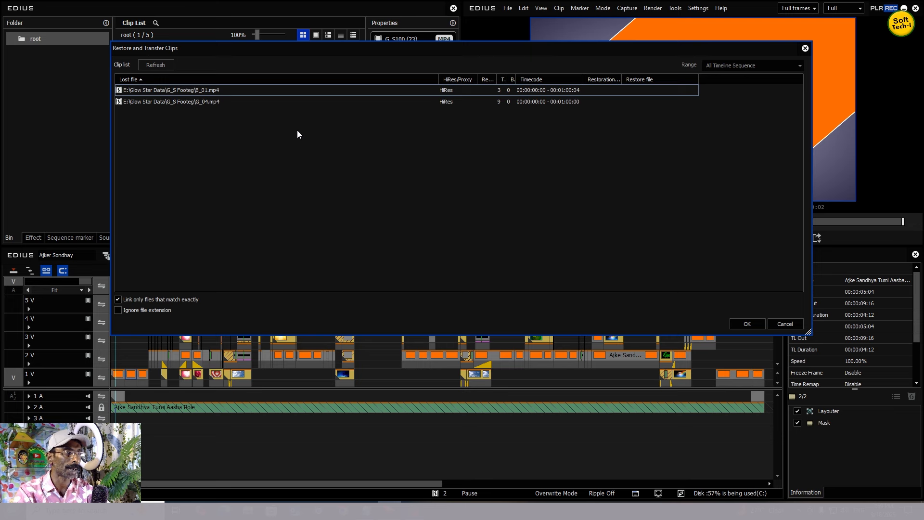
{"action": "double_click", "coordinate": [202, 92]}
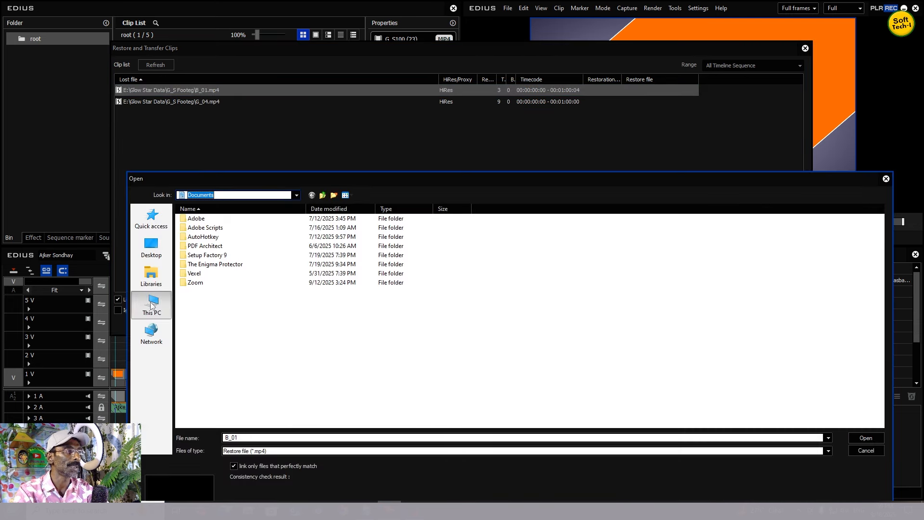
{"action": "left_click", "coordinate": [150, 306]}
{"action": "double_click", "coordinate": [351, 305]}
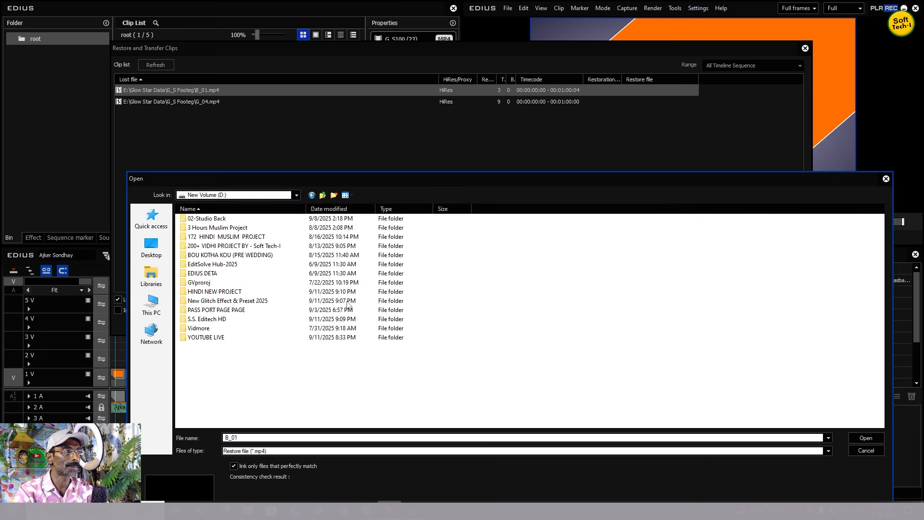
{"action": "left_click", "coordinate": [323, 194]}
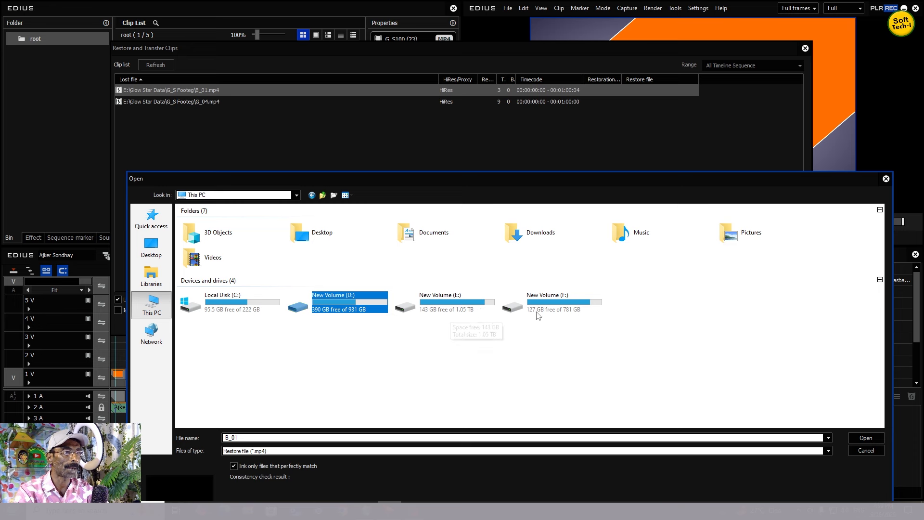
{"action": "double_click", "coordinate": [444, 305]}
{"action": "double_click", "coordinate": [214, 320]}
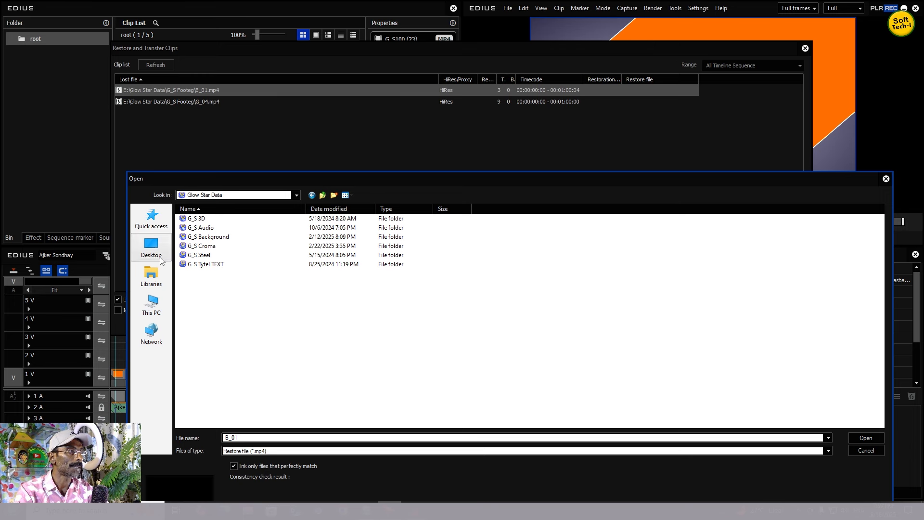
Relink the lost B_01.mp4 clip to B_03 from the Desktop's G_S Footeg folder, allowing files that do not match perfectly.
{"action": "left_click", "coordinate": [152, 247]}
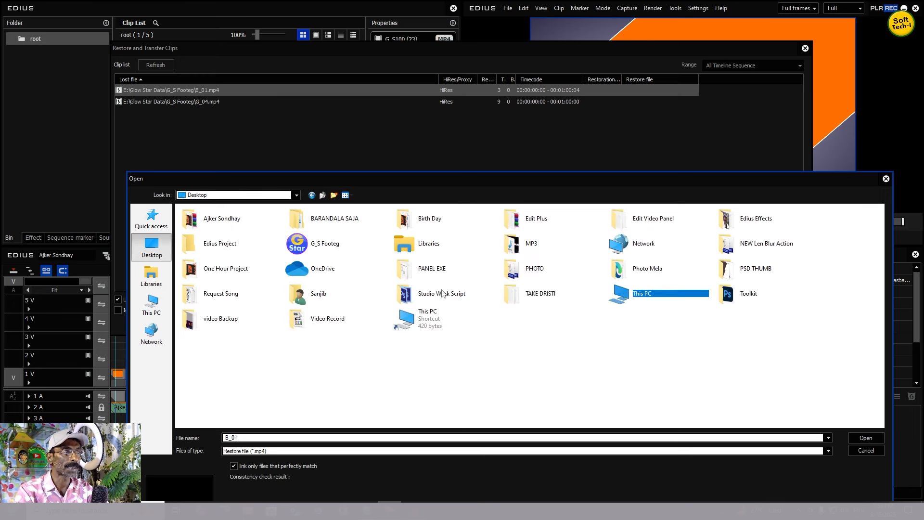
{"action": "double_click", "coordinate": [329, 248]}
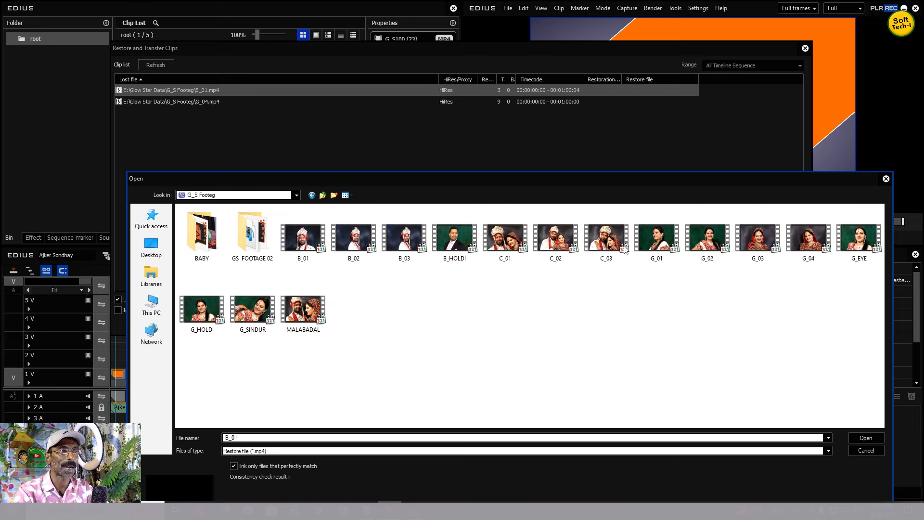
{"action": "left_click", "coordinate": [303, 241]}
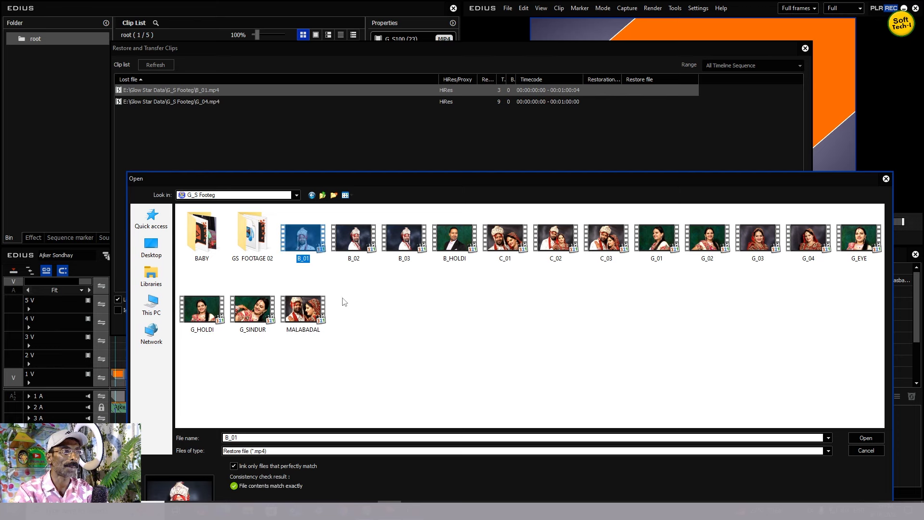
{"action": "left_click", "coordinate": [399, 360]}
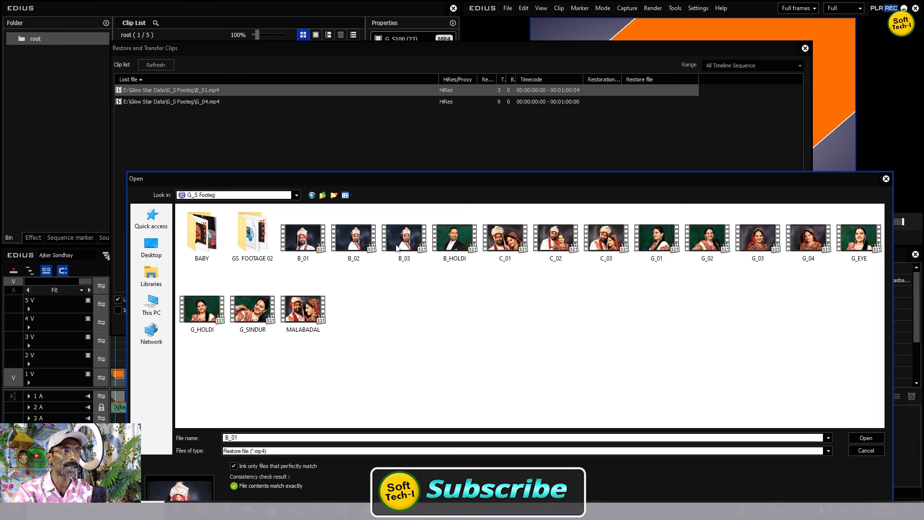
{"action": "left_click", "coordinate": [409, 236]}
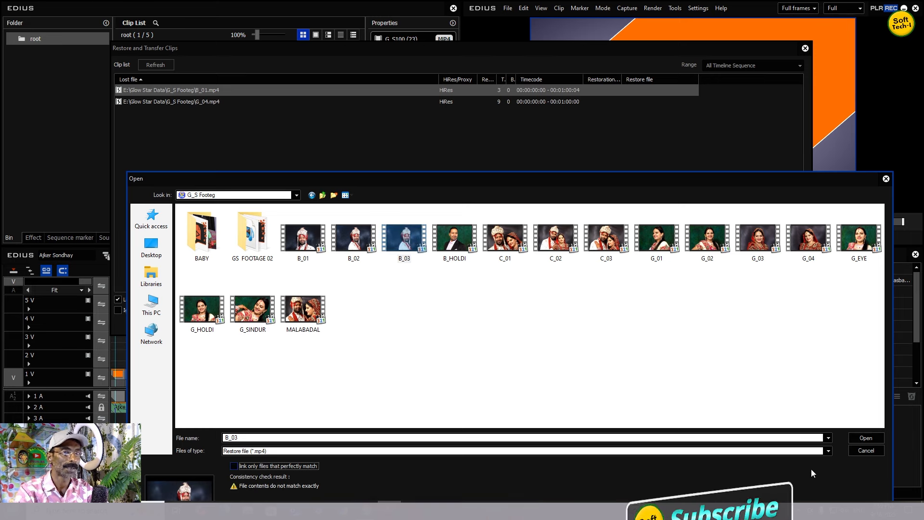
{"action": "left_click", "coordinate": [866, 438]}
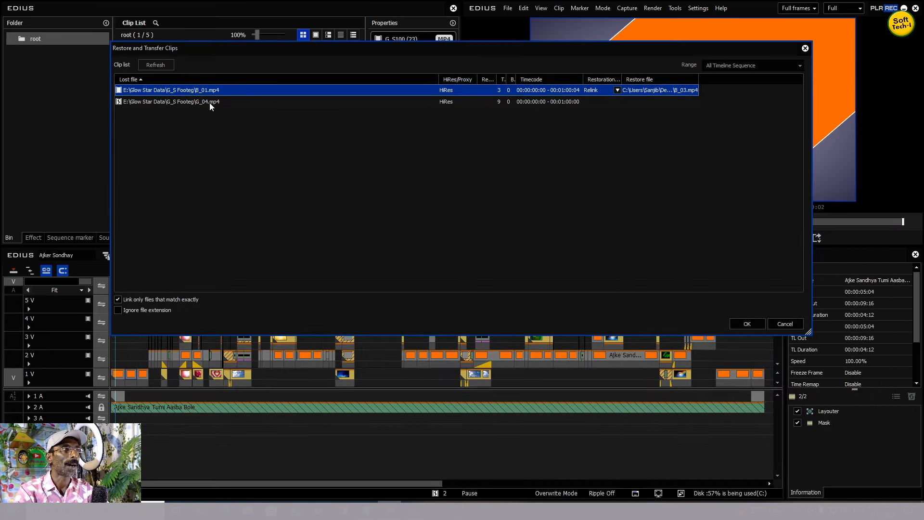
Relink the lost G_04.mp4 clip to G_03 with perfect matching turned off, and apply the clip restoration.
{"action": "double_click", "coordinate": [210, 102]}
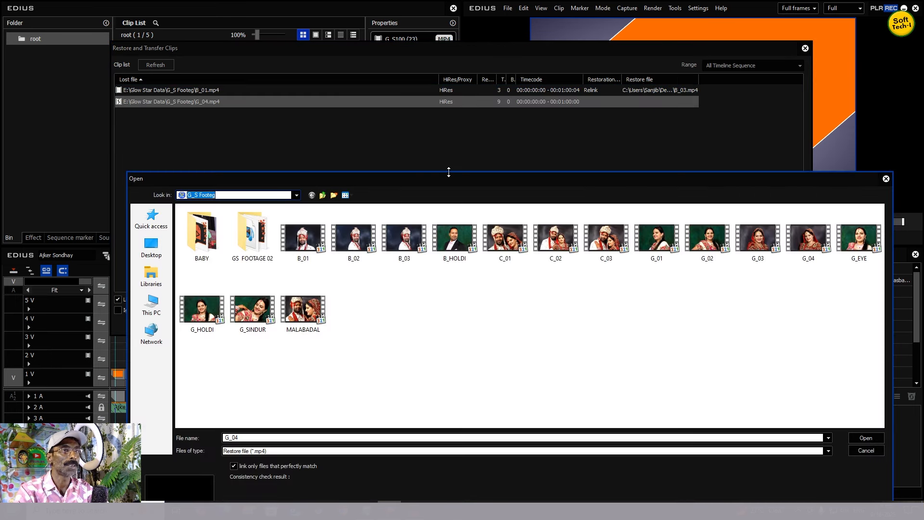
{"action": "left_click", "coordinate": [769, 252]}
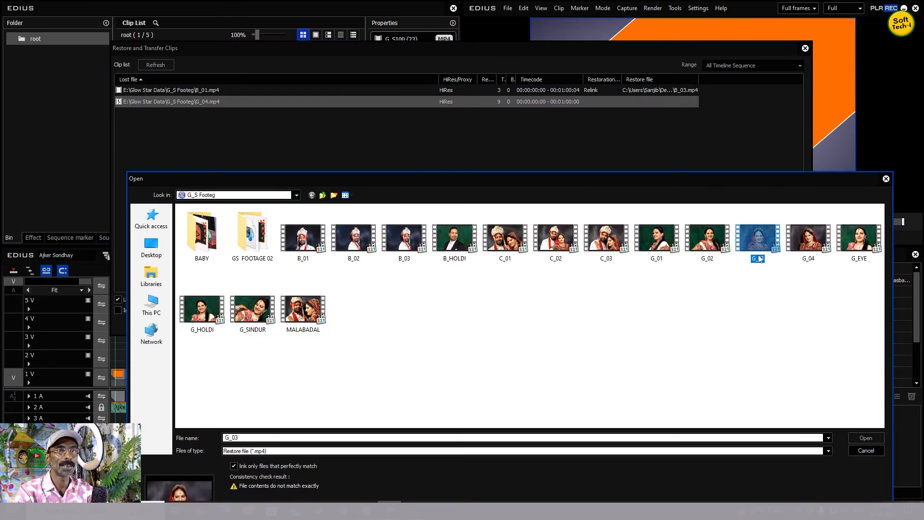
{"action": "left_click", "coordinate": [244, 467]}
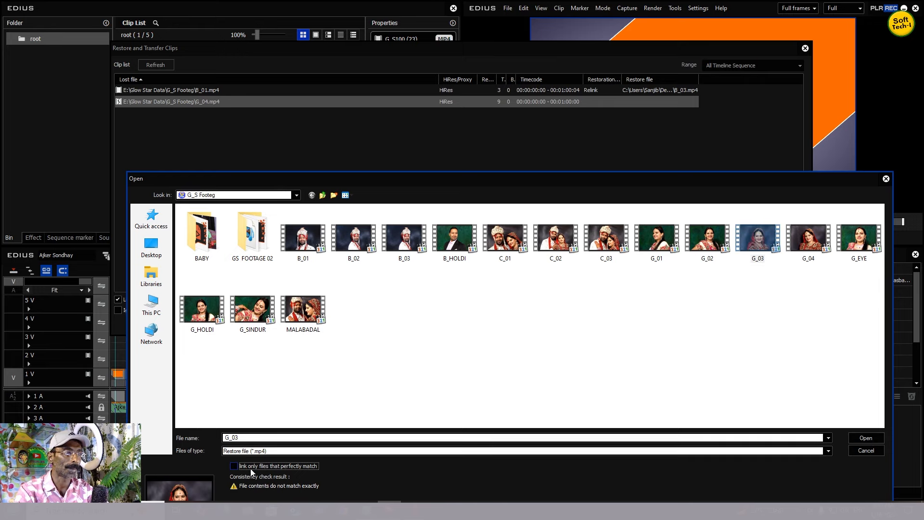
{"action": "left_click", "coordinate": [857, 440]}
{"action": "left_click", "coordinate": [749, 323]}
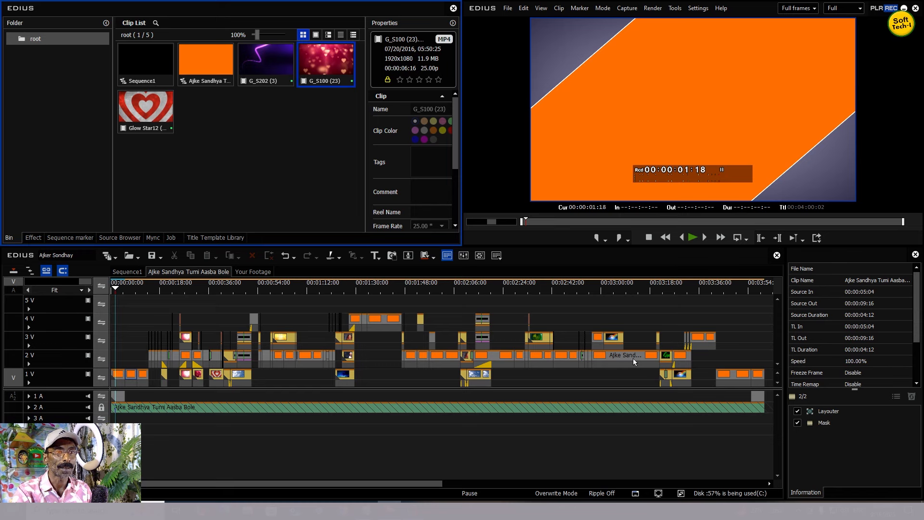
Delete the orange Color Matte clip from the Your Footage sequence.
{"action": "left_click", "coordinate": [253, 271]}
{"action": "left_click_drag", "start_coordinate": [246, 285], "coordinate": [307, 283]}
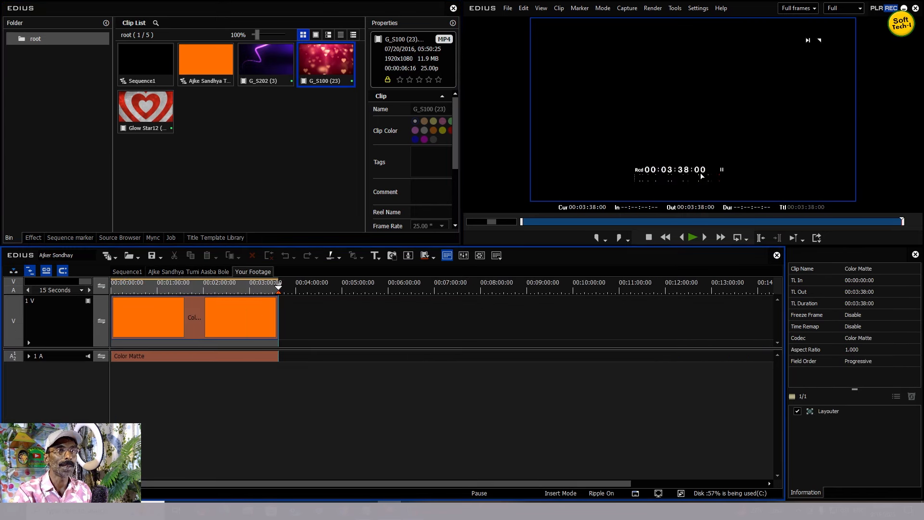
{"action": "left_click_drag", "start_coordinate": [204, 282], "coordinate": [131, 288]}
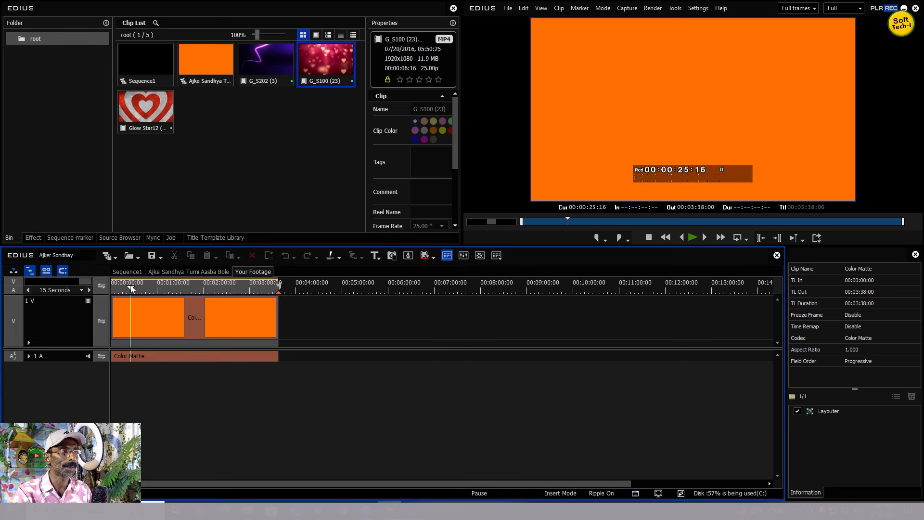
{"action": "left_click", "coordinate": [209, 314]}
{"action": "key", "text": "Delete"}
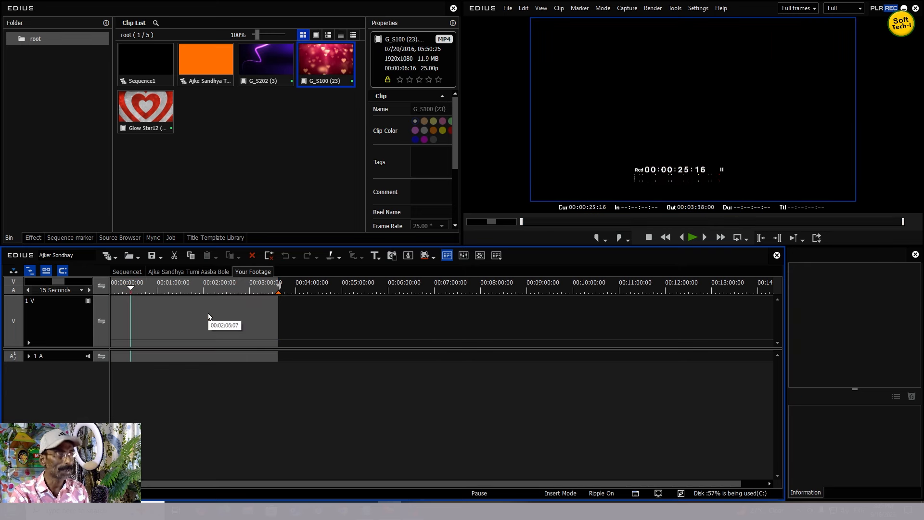
Add a green Color Matte clip at the playhead on track 1 V and extend it to about 4 minutes 5 seconds.
{"action": "right_click", "coordinate": [163, 313]}
{"action": "mouse_move", "coordinate": [202, 321]}
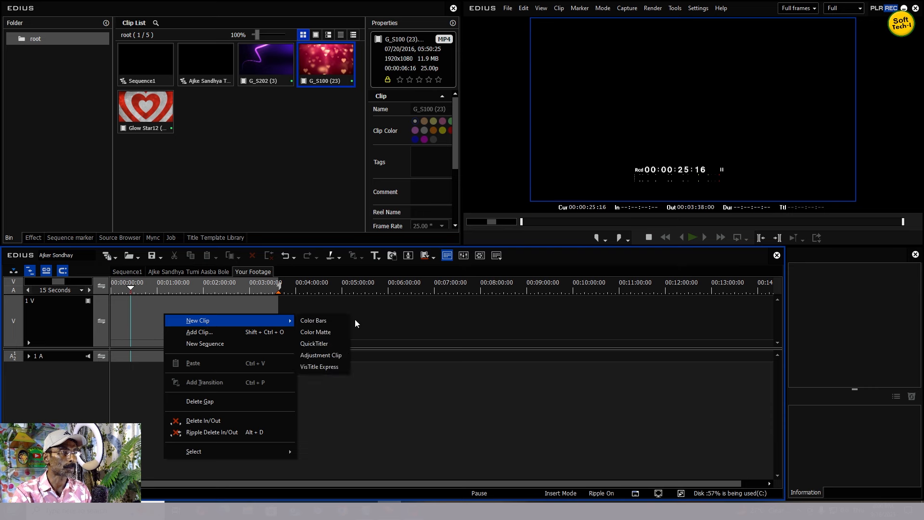
{"action": "left_click", "coordinate": [332, 336]}
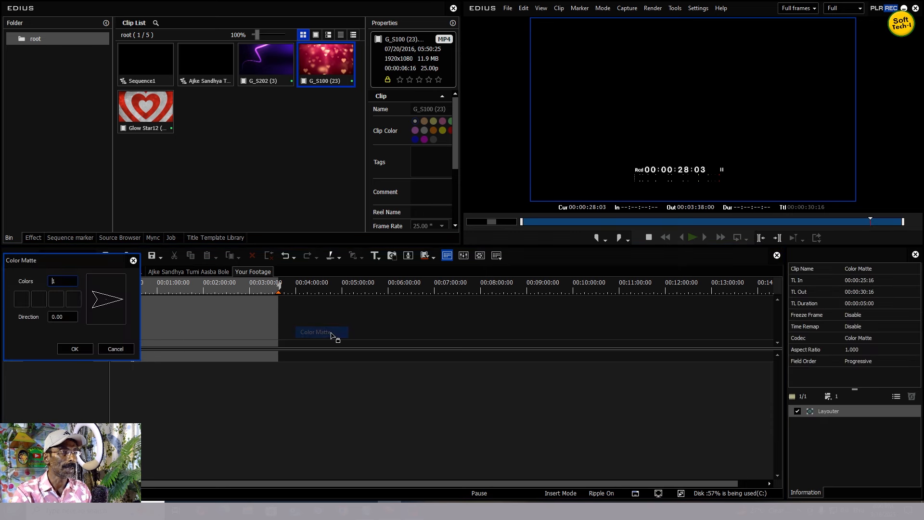
{"action": "left_click", "coordinate": [22, 305]}
{"action": "left_click", "coordinate": [224, 320]}
{"action": "left_click", "coordinate": [196, 418]}
{"action": "left_click", "coordinate": [72, 350]}
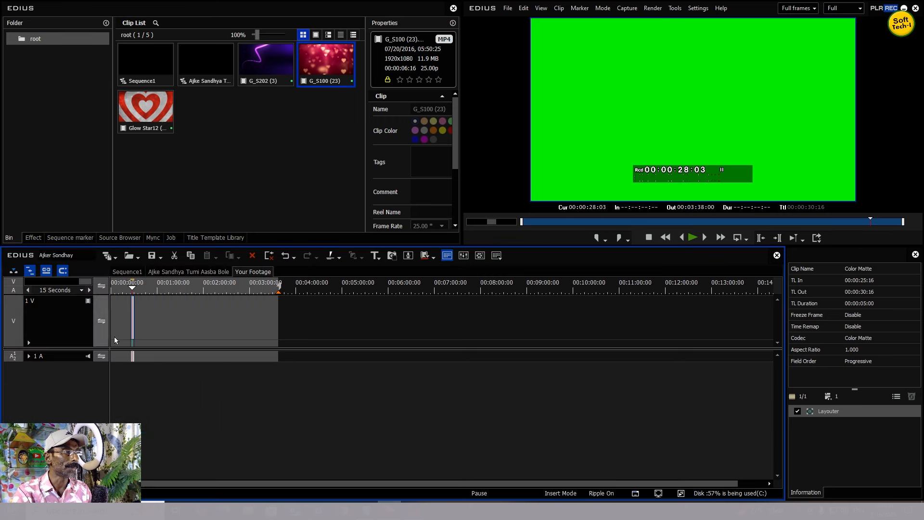
{"action": "left_click_drag", "start_coordinate": [137, 325], "coordinate": [217, 320]}
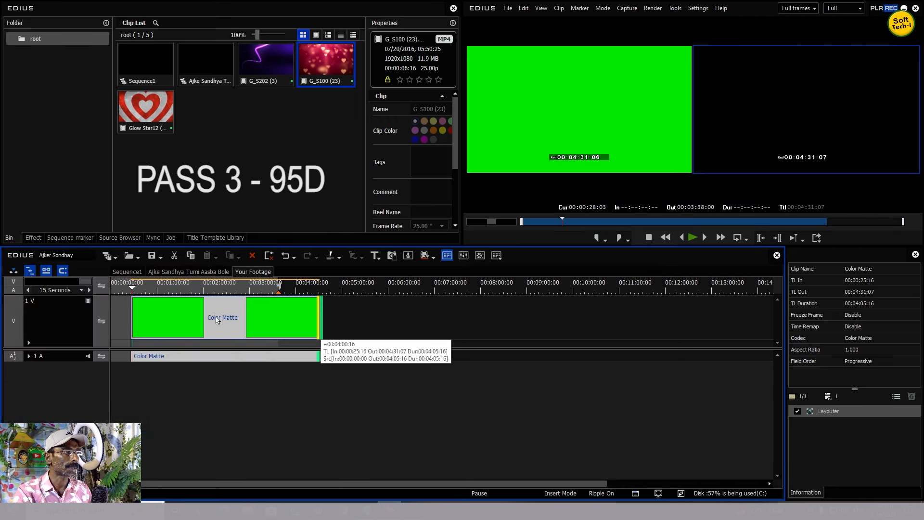
Open the Ajke Sandhya Tumi Aasba Bole sequence and play its opening to check the green placeholders.
{"action": "left_click", "coordinate": [198, 273]}
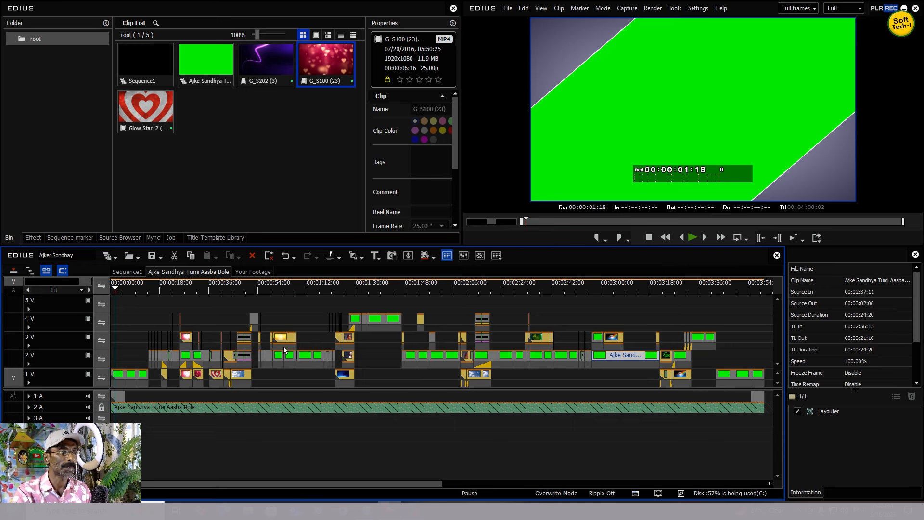
{"action": "left_click", "coordinate": [112, 288]}
{"action": "left_click_drag", "start_coordinate": [118, 288], "coordinate": [146, 290]}
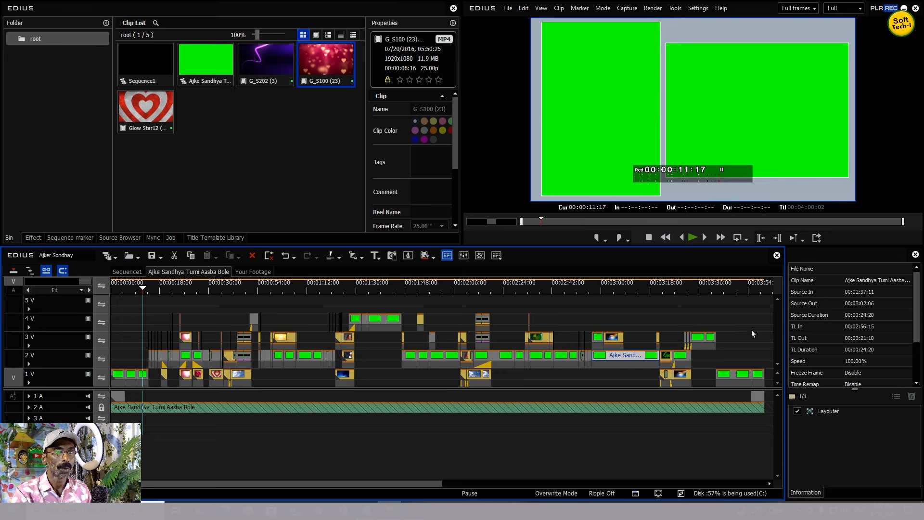
{"action": "left_click_drag", "start_coordinate": [144, 288], "coordinate": [56, 291]}
{"action": "key", "text": "space"}
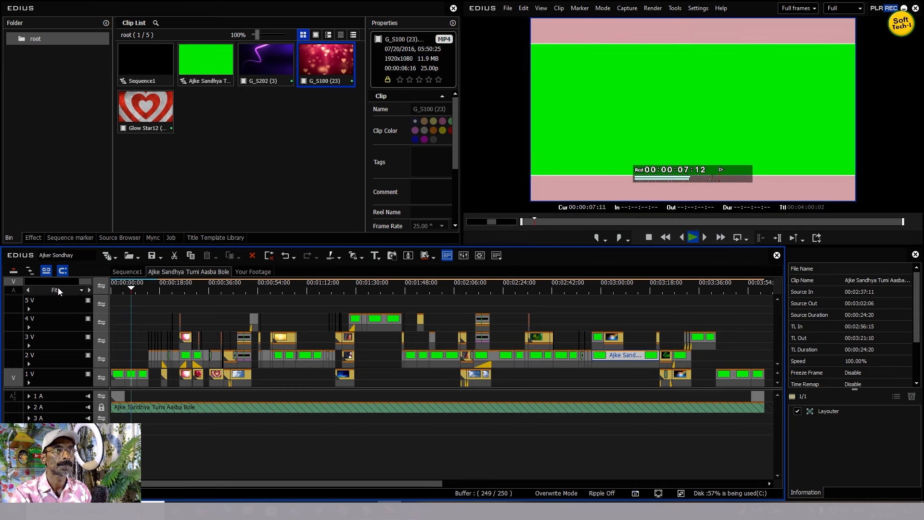
{"action": "key", "text": "space"}
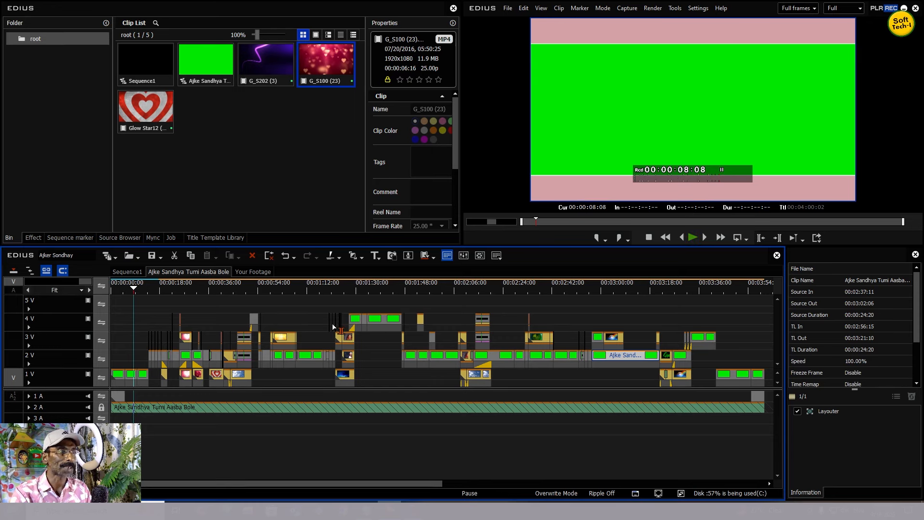
Preview the sequence around 00:00:46, 00:01:00 and 00:01:19.
{"action": "left_click", "coordinate": [238, 289]}
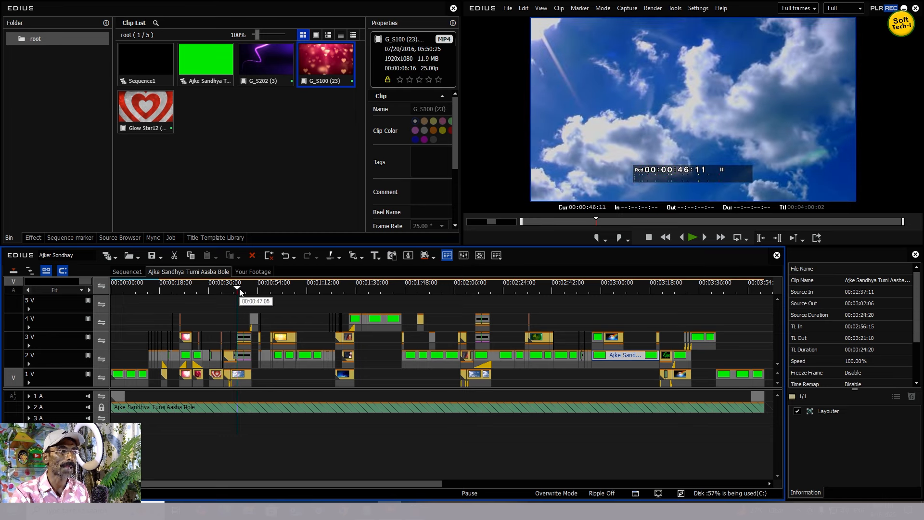
{"action": "key", "text": "space"}
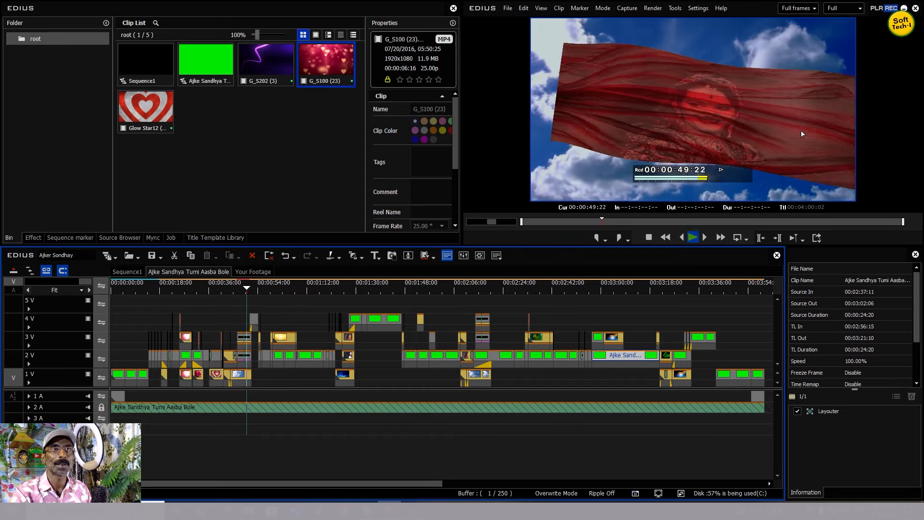
{"action": "key", "text": "space"}
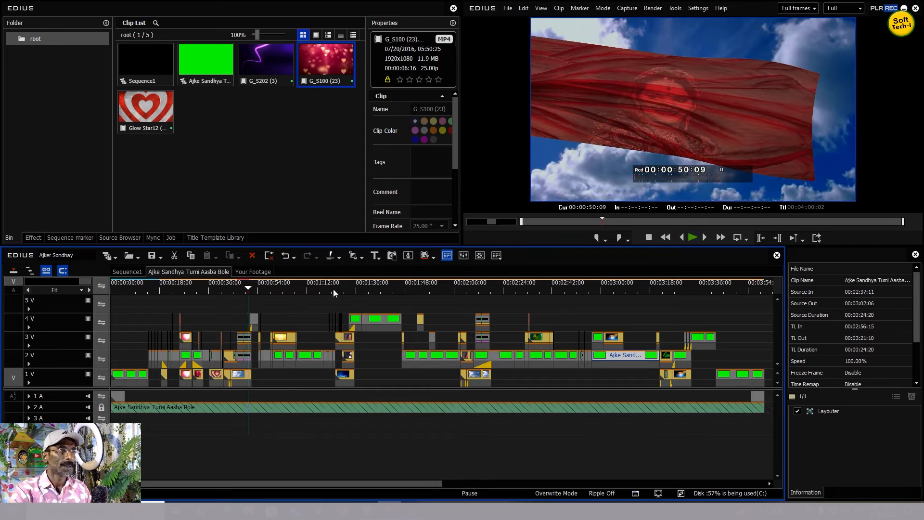
{"action": "left_click_drag", "start_coordinate": [254, 289], "coordinate": [277, 293]}
{"action": "key", "text": "space"}
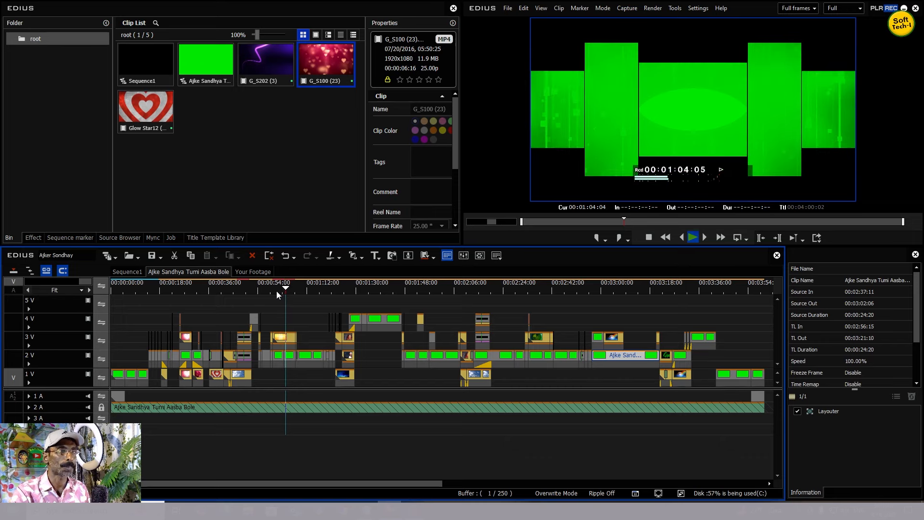
{"action": "left_click", "coordinate": [326, 289]}
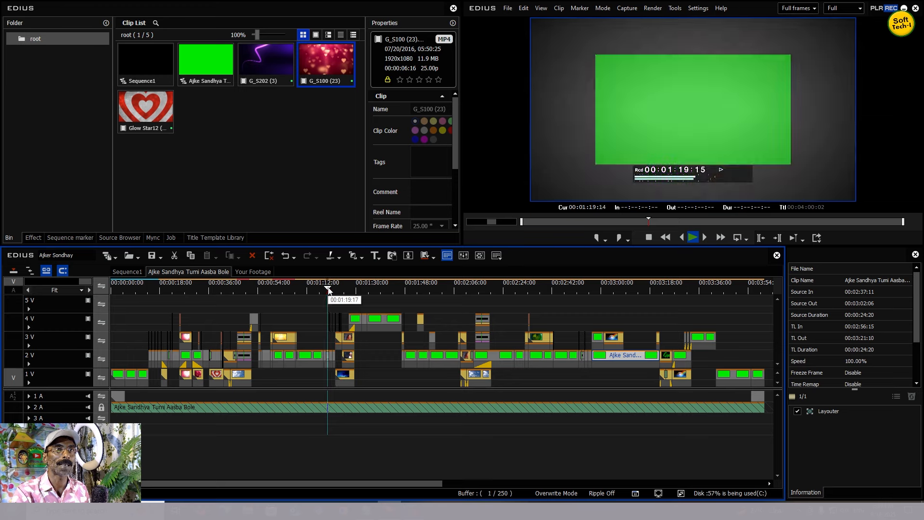
Preview the effects around 00:01:47 and 00:02:34 in the sequence.
{"action": "left_click_drag", "start_coordinate": [379, 284], "coordinate": [408, 299]}
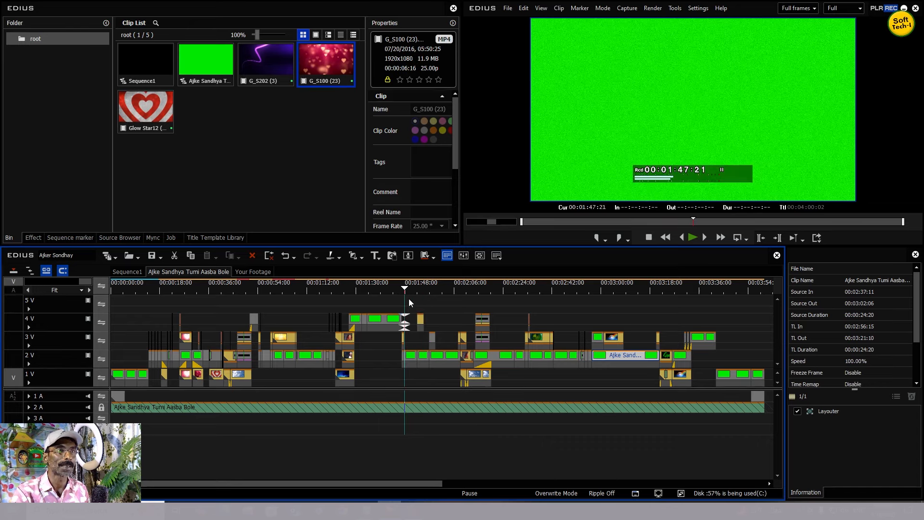
{"action": "key", "text": "space"}
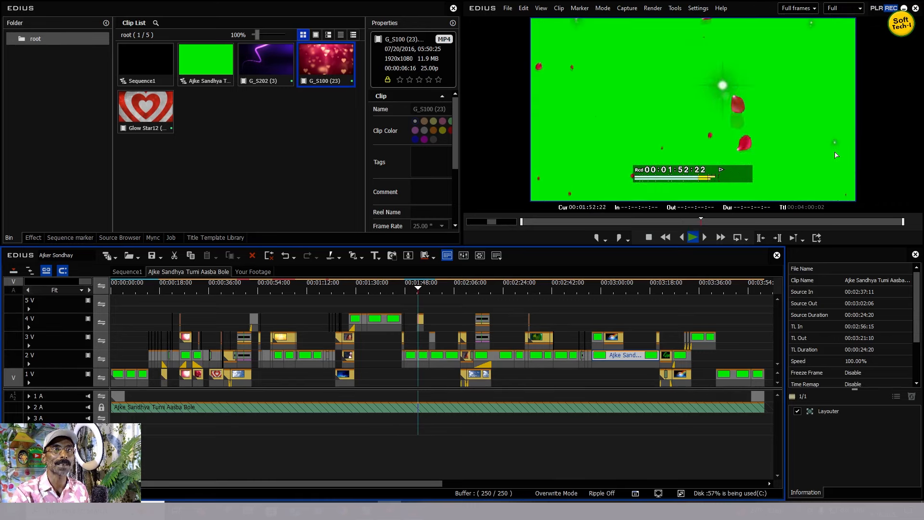
{"action": "left_click", "coordinate": [692, 237]}
{"action": "left_click_drag", "start_coordinate": [541, 289], "coordinate": [531, 292]}
{"action": "left_click", "coordinate": [693, 237]}
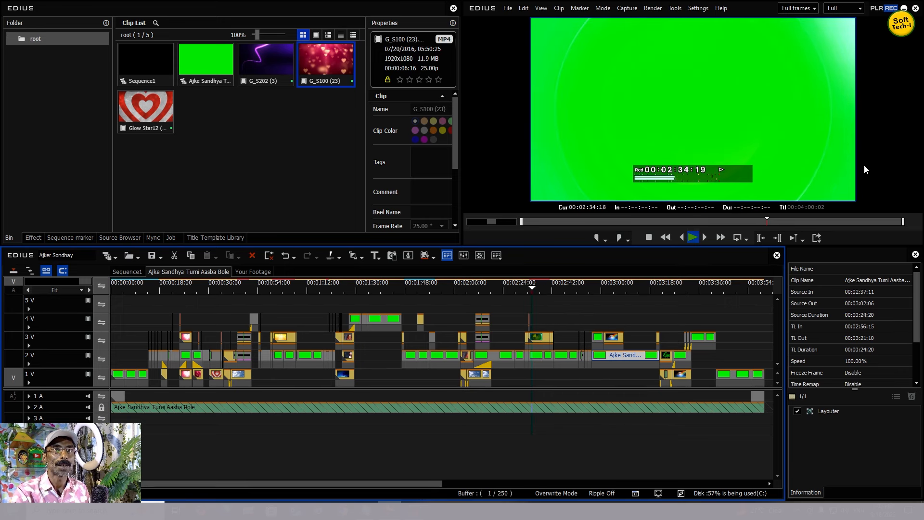
Play the sequence from about 00:03:03 and from about 00:03:24, and pause playback.
{"action": "left_click", "coordinate": [610, 289]}
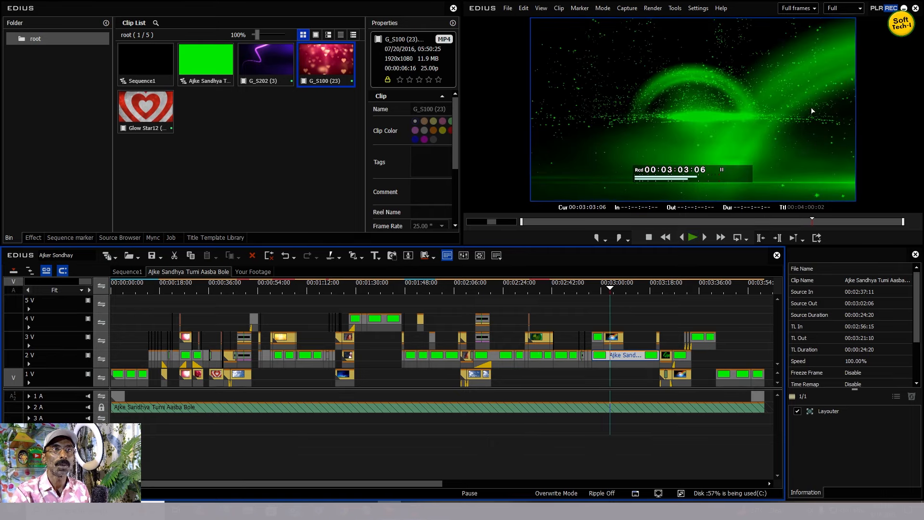
{"action": "key", "text": "space"}
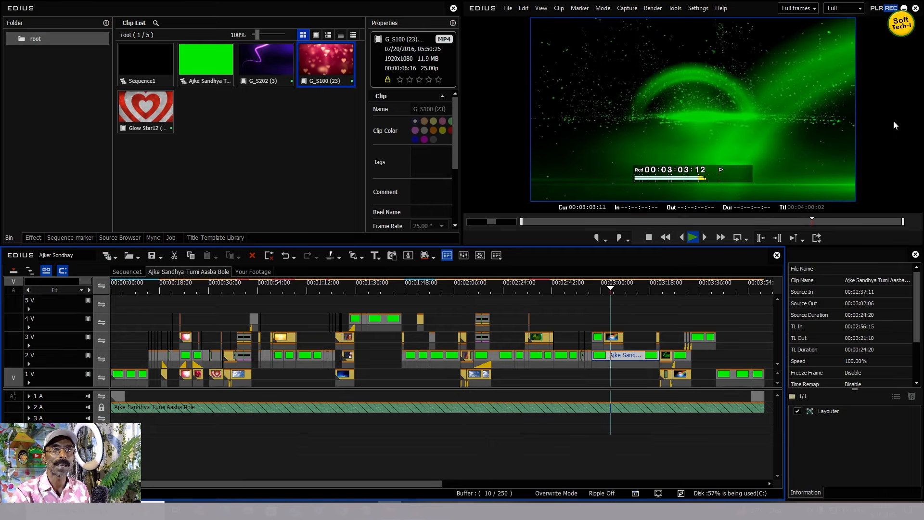
{"action": "left_click", "coordinate": [667, 288]}
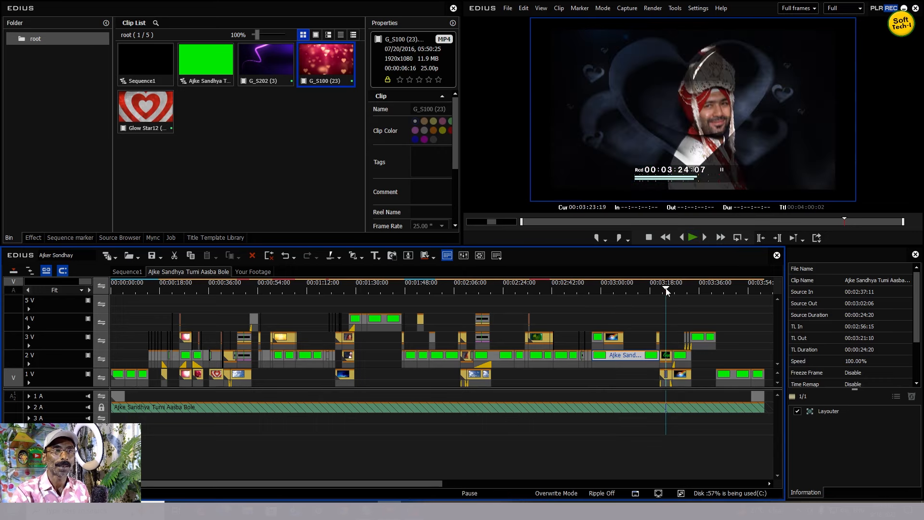
{"action": "key", "text": "space"}
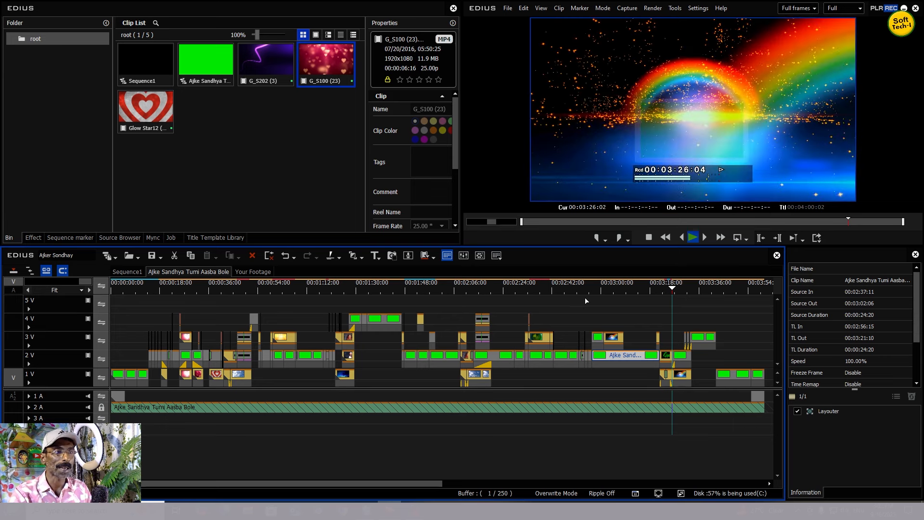
{"action": "key", "text": "space"}
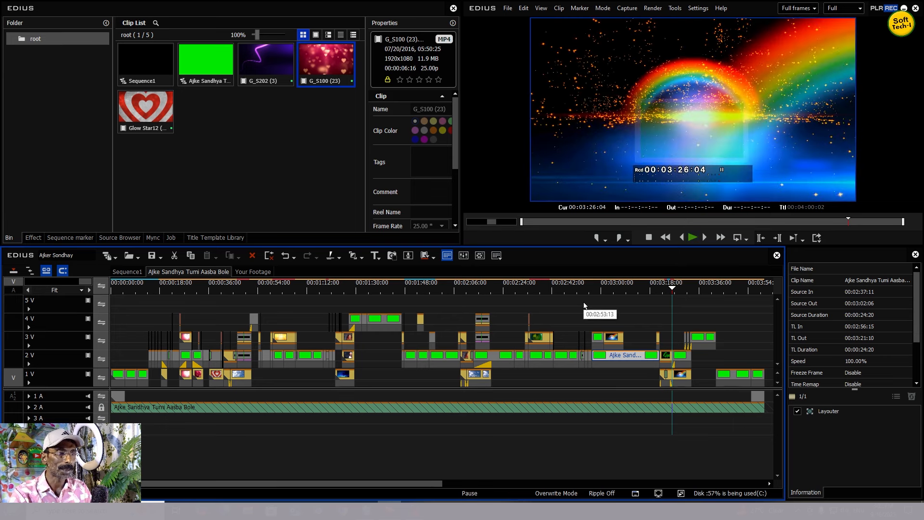